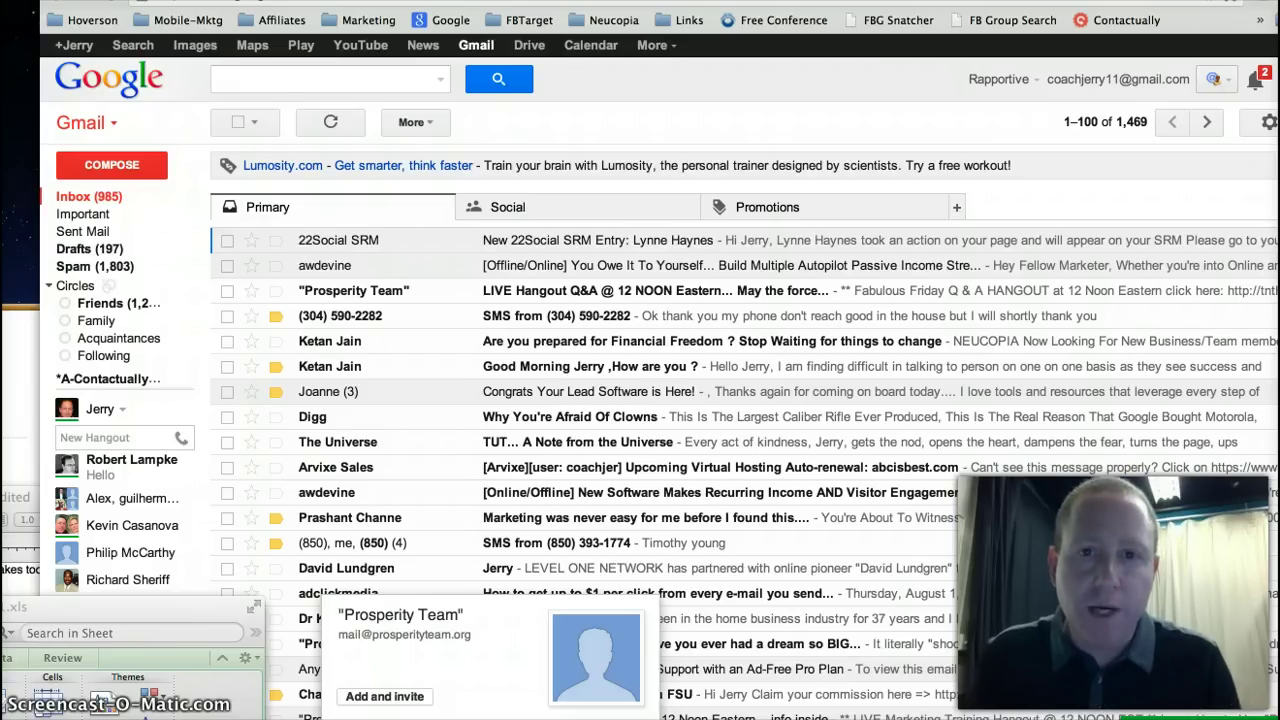
# Bring the Excel Neucopia Prospect List window over the Gmail inbox.
pyautogui.moveTo(173, 609); pyautogui.dragTo(810, 0)
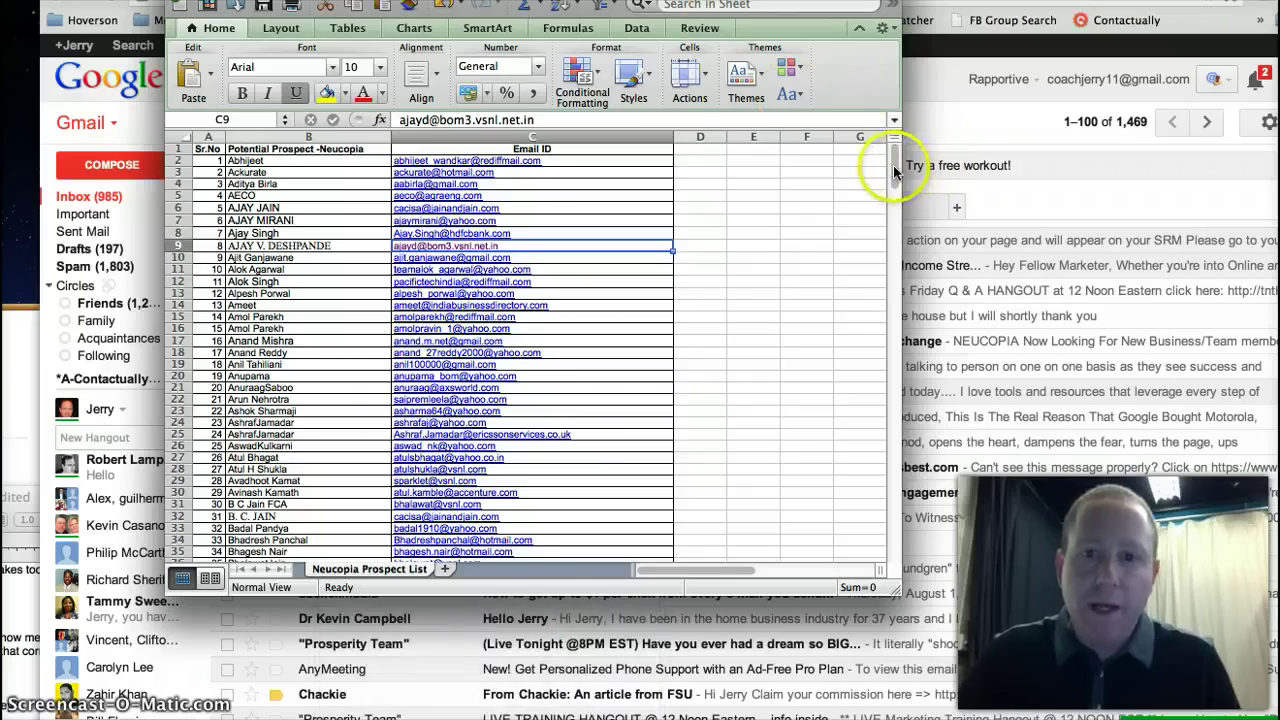
pyautogui.moveTo(889, 175); pyautogui.dragTo(876, 514)
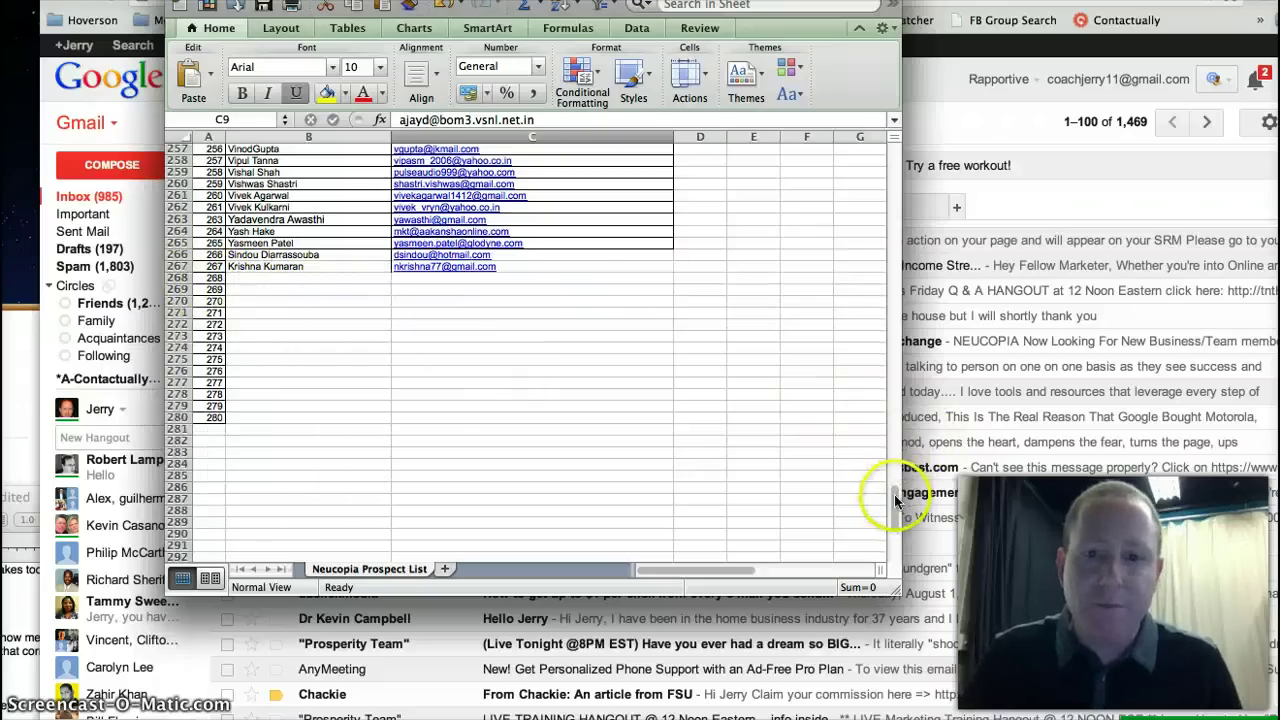
pyautogui.moveTo(893, 495); pyautogui.dragTo(911, 138)
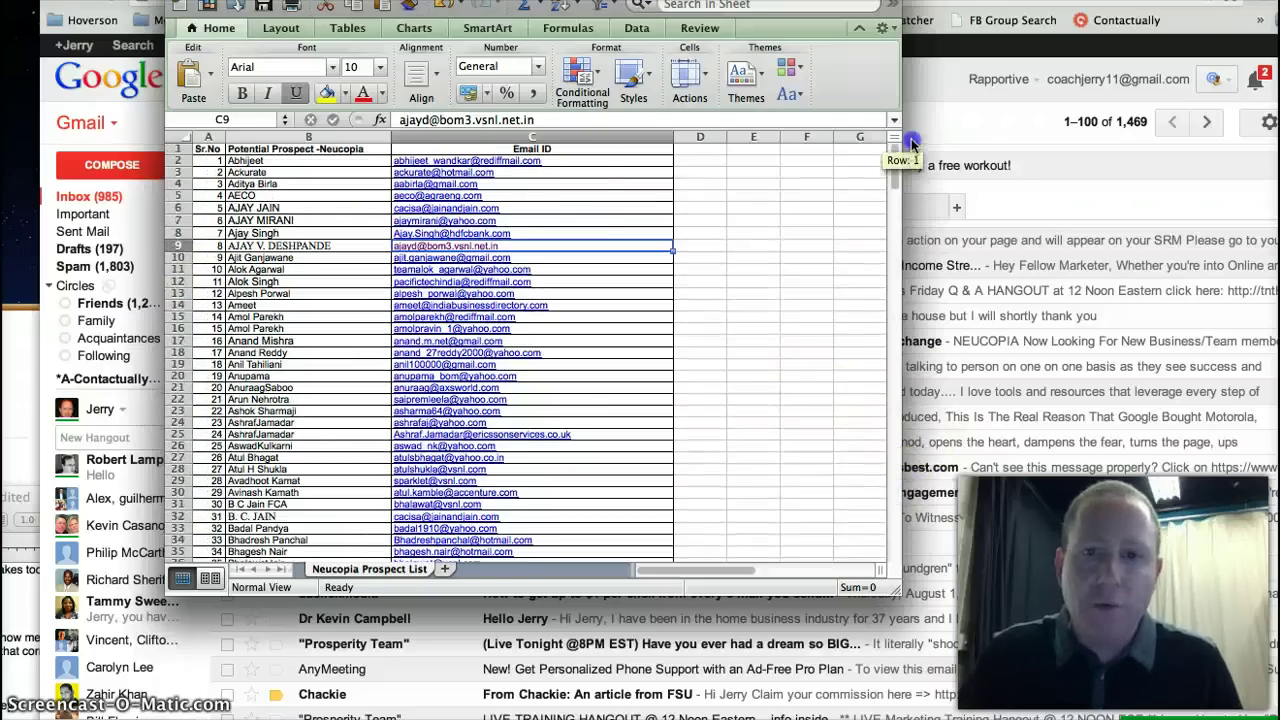
# Copy the whole Email ID column (column C), then move the spreadsheet aside.
pyautogui.click(519, 136)
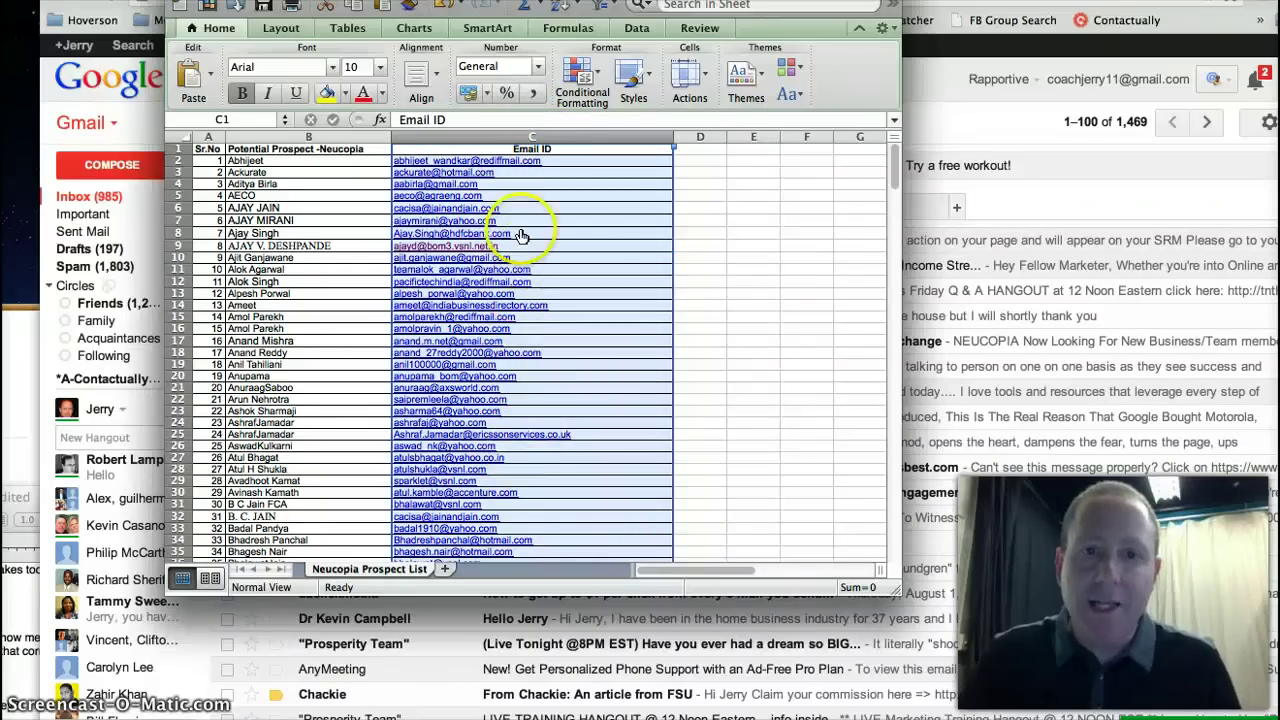
pyautogui.rightClick(541, 246)
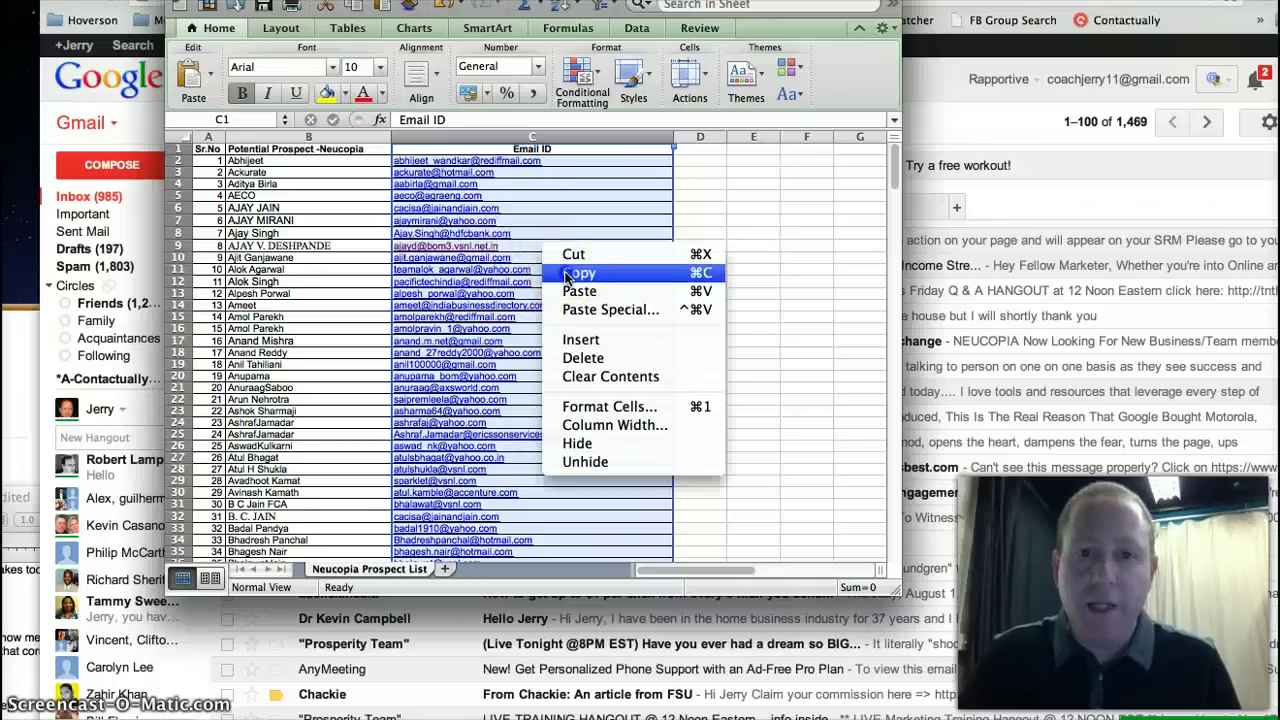
pyautogui.click(567, 273)
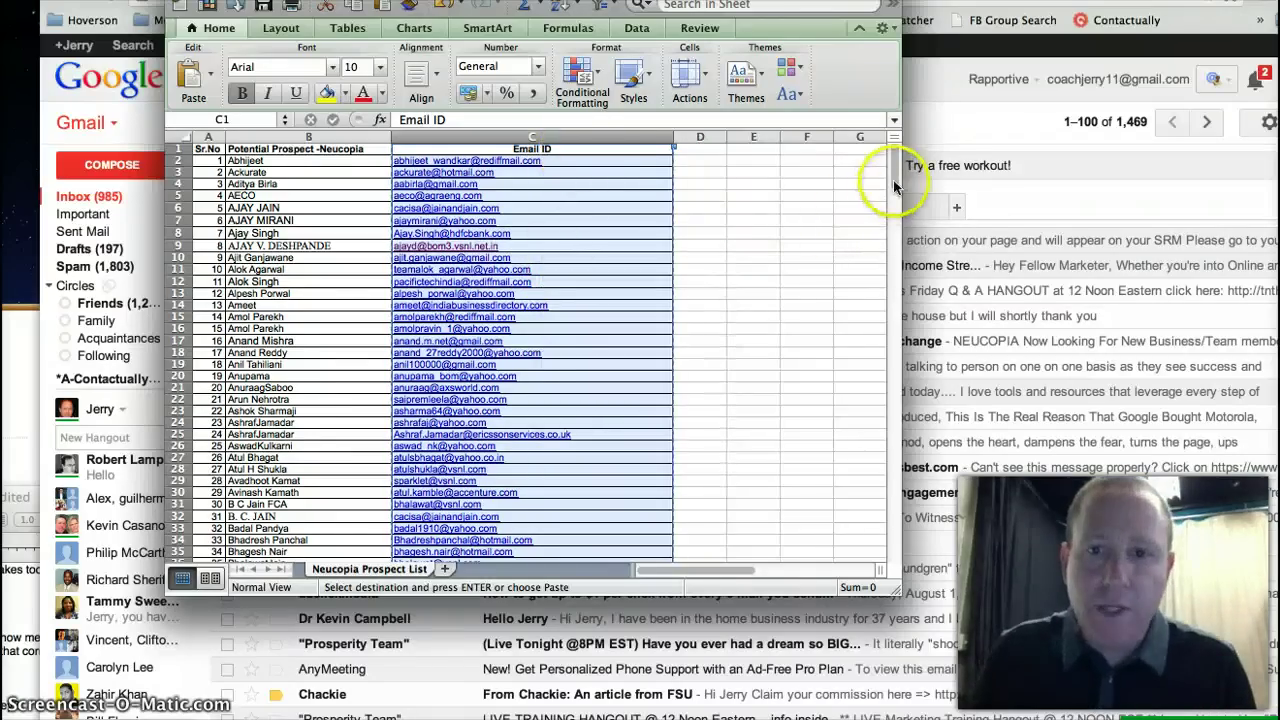
pyautogui.moveTo(894, 178); pyautogui.dragTo(894, 250)
pyautogui.rightClick(569, 293)
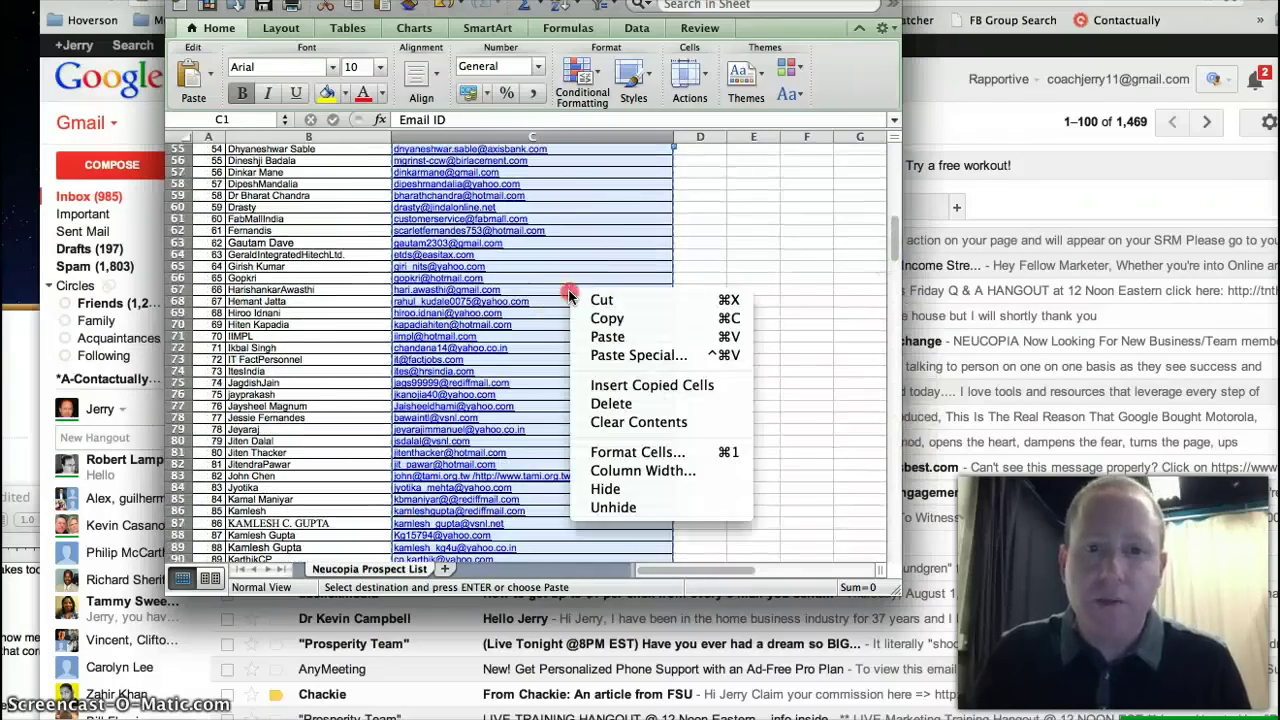
pyautogui.click(607, 318)
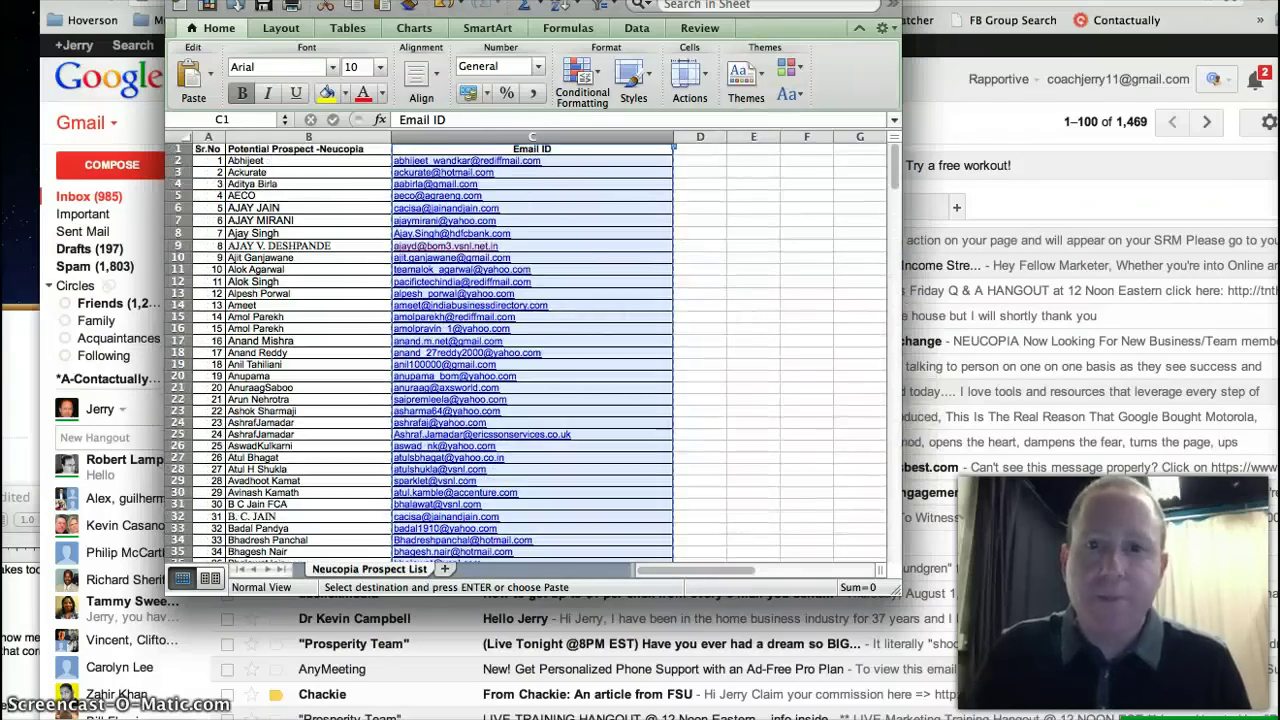
pyautogui.moveTo(530, 3); pyautogui.dragTo(0, 400)
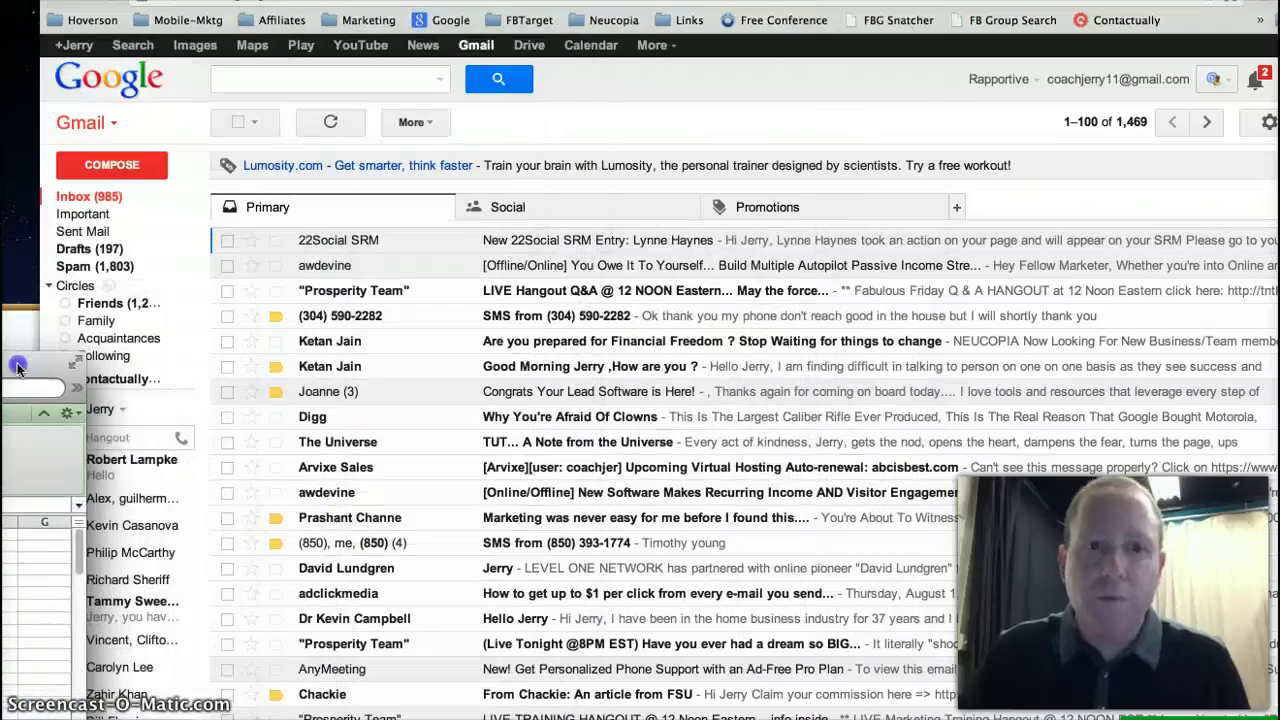
# Compose a new Gmail message with a Bcc recipient line, ready for input.
pyautogui.click(111, 166)
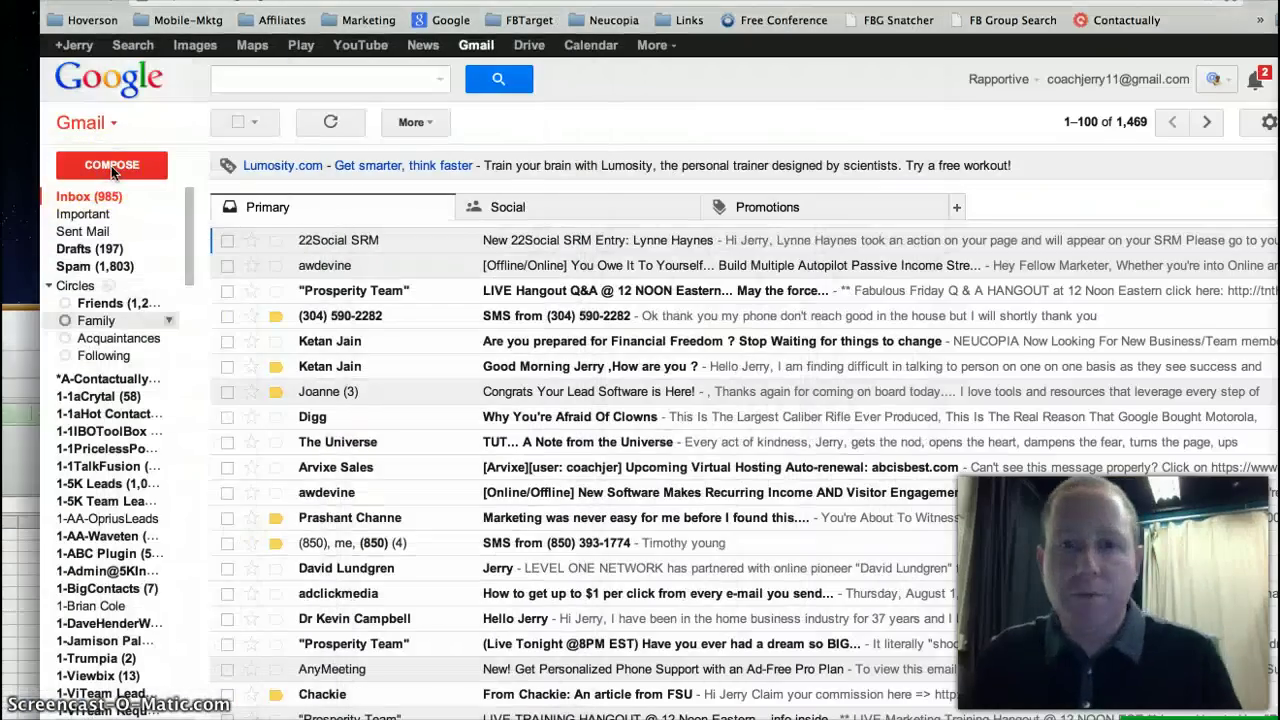
pyautogui.click(120, 168)
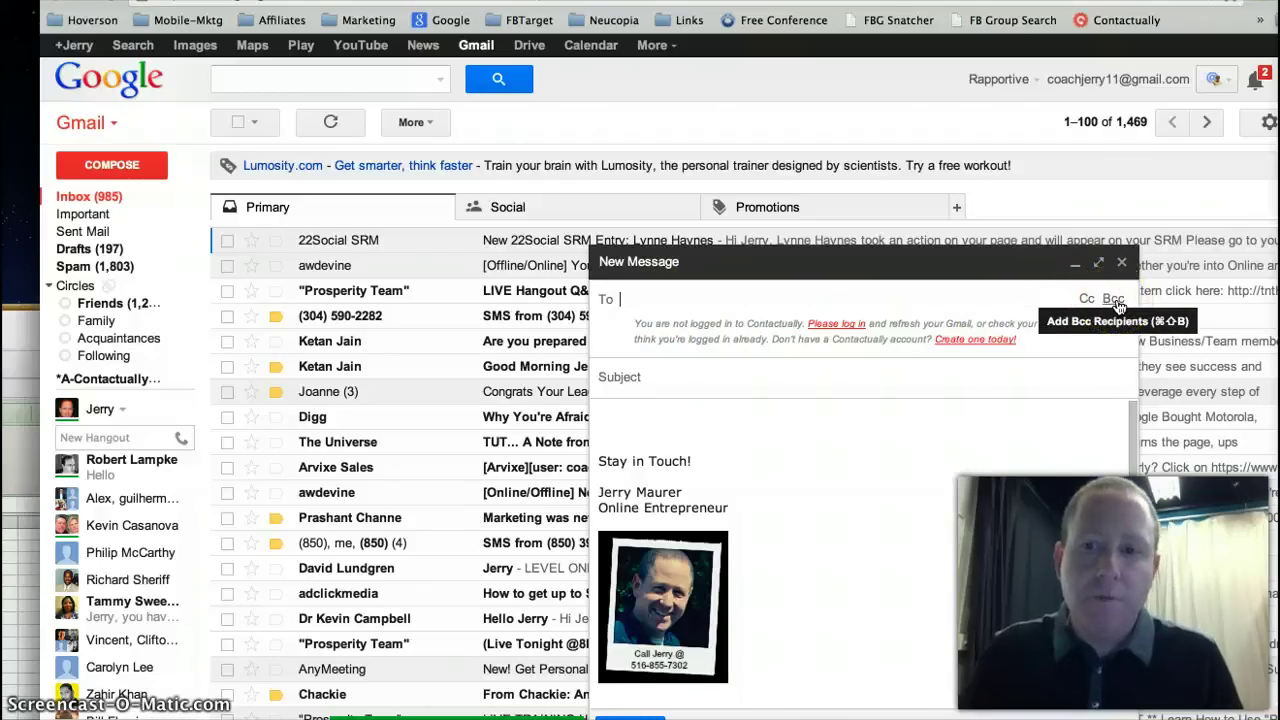
pyautogui.click(1113, 299)
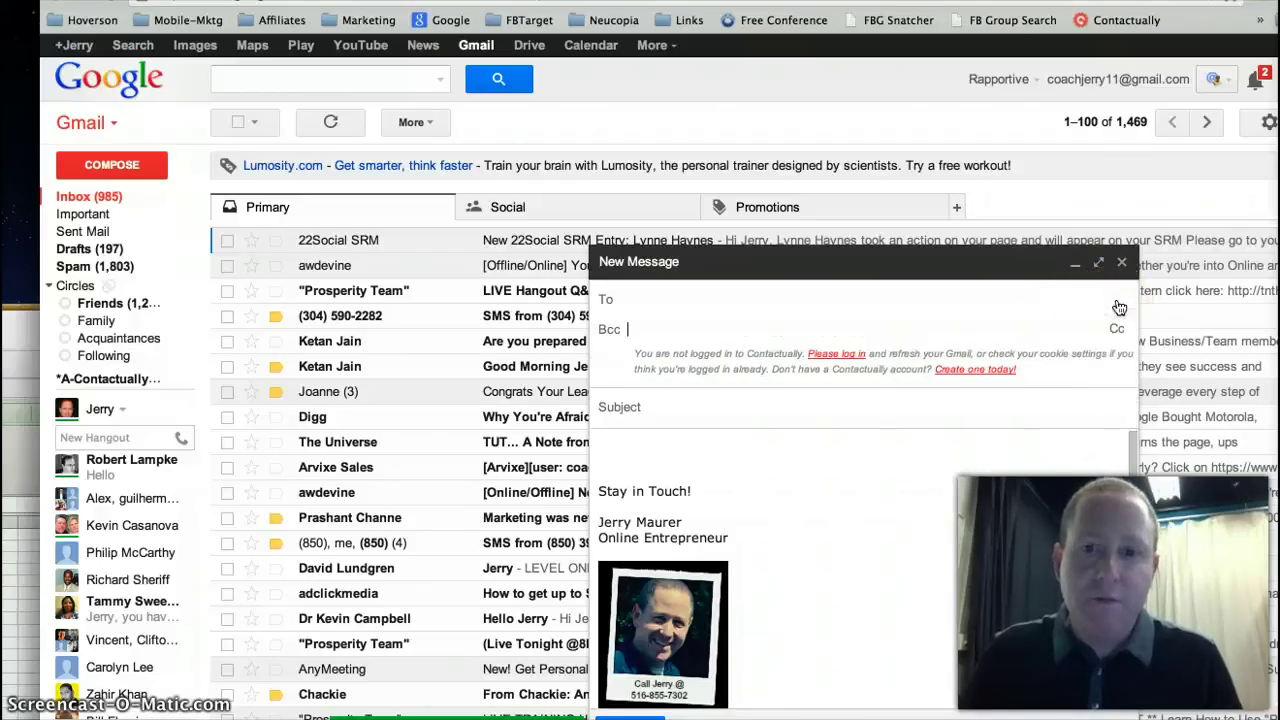
pyautogui.click(613, 341)
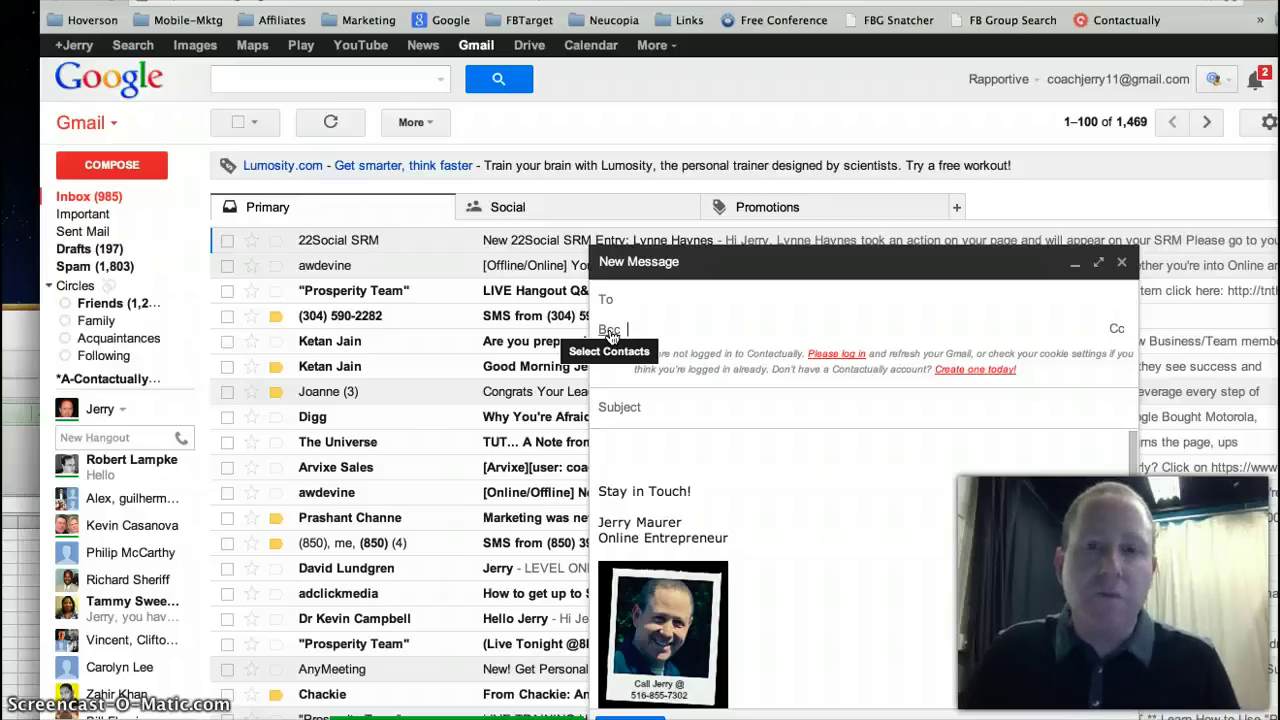
# Paste the copied prospect addresses into Bcc and remove the stray Email ID entry.
pyautogui.click(626, 332)
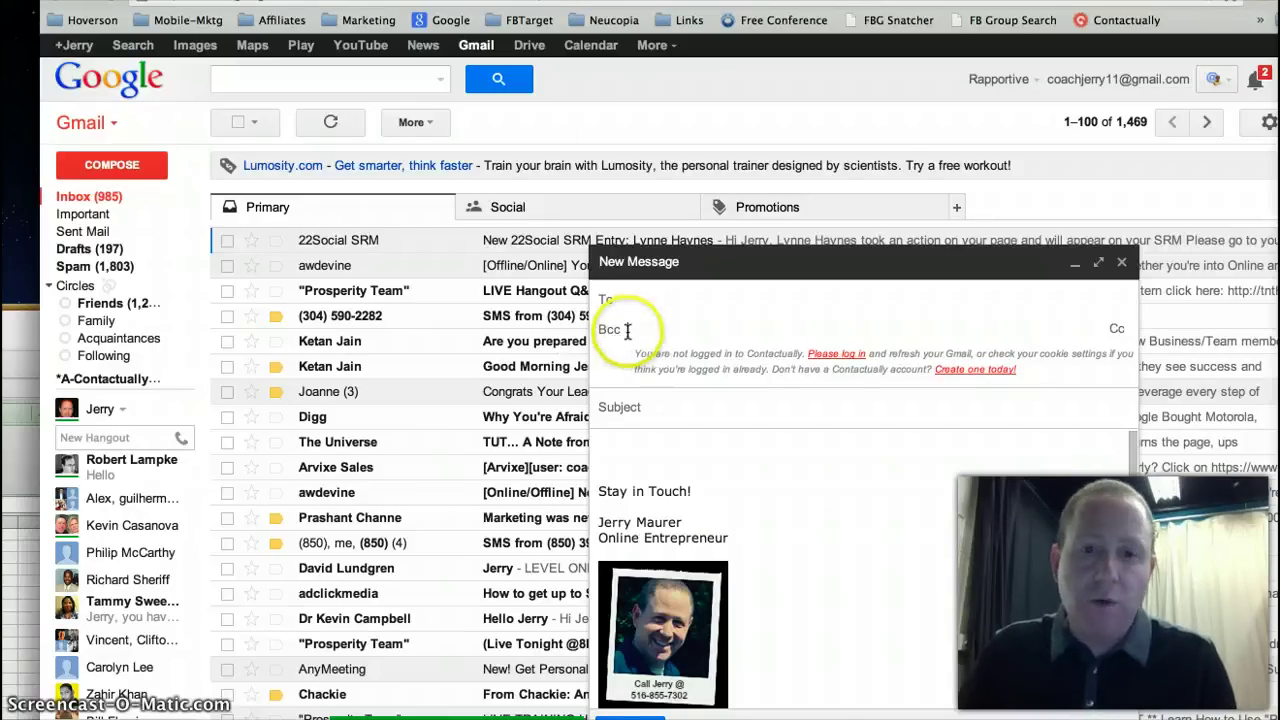
pyautogui.rightClick(628, 333)
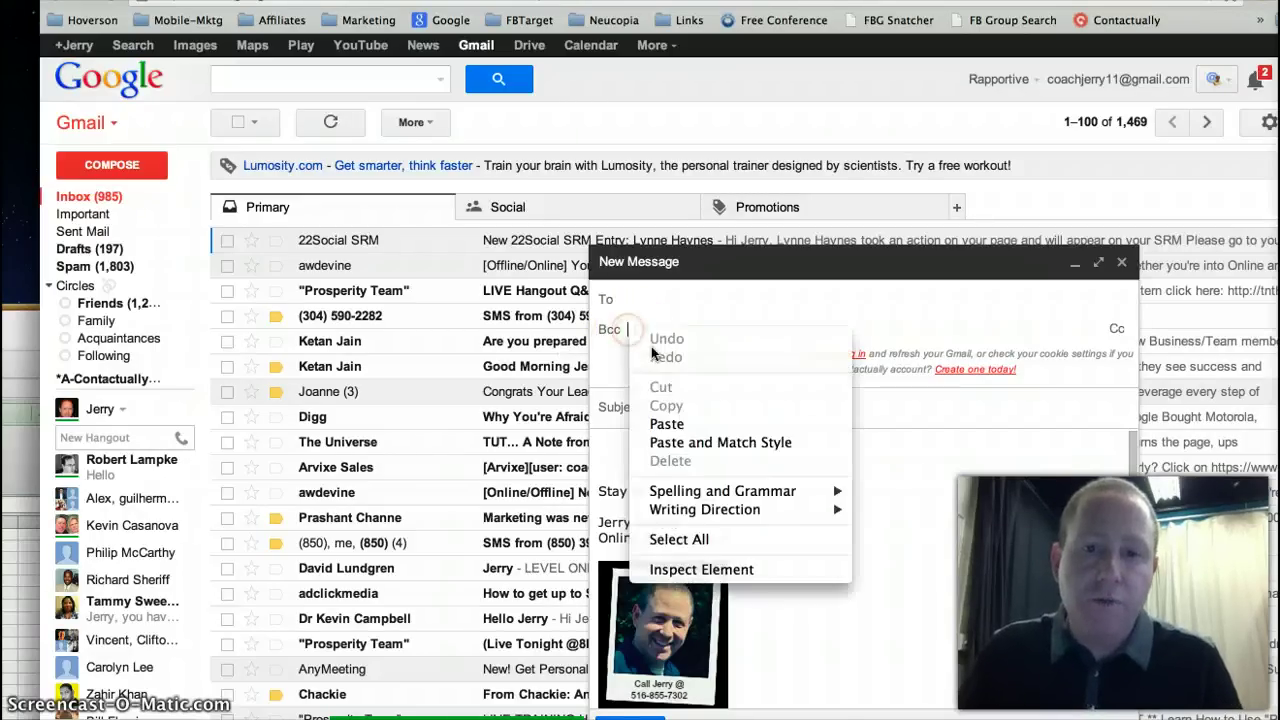
pyautogui.click(686, 428)
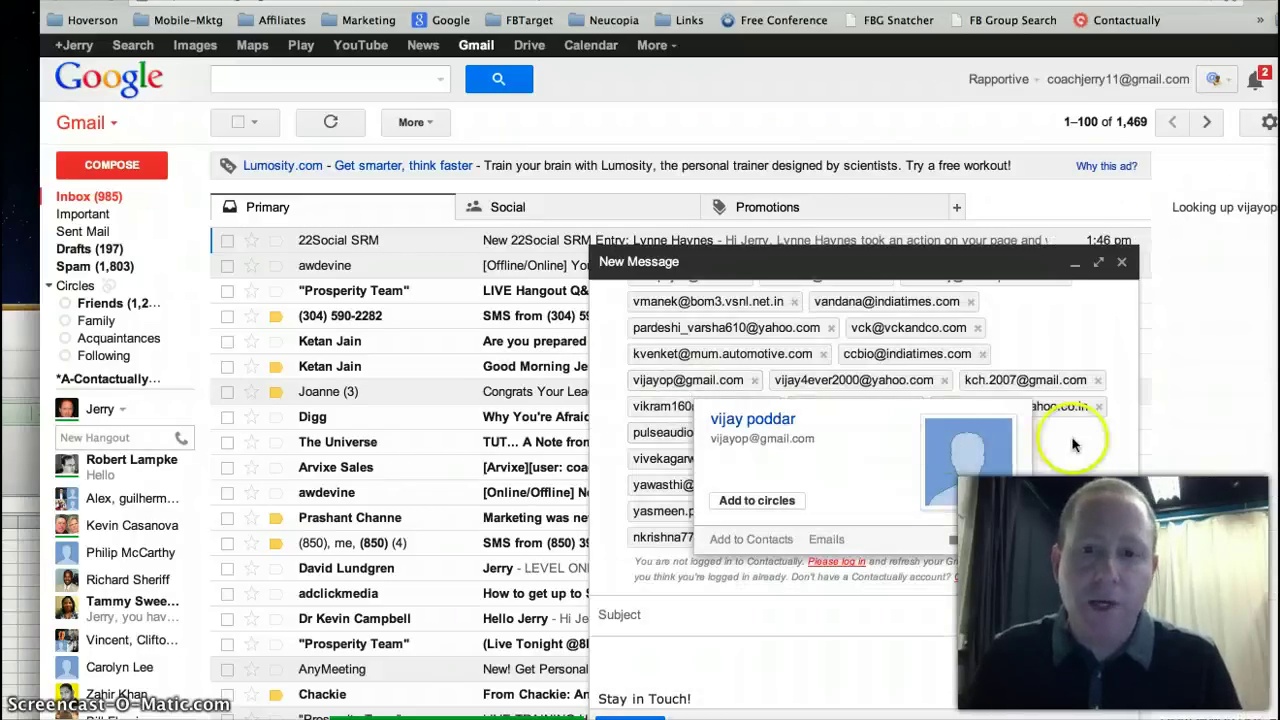
pyautogui.scroll(5, 1132, 572)
pyautogui.moveTo(1137, 530); pyautogui.dragTo(1147, 287)
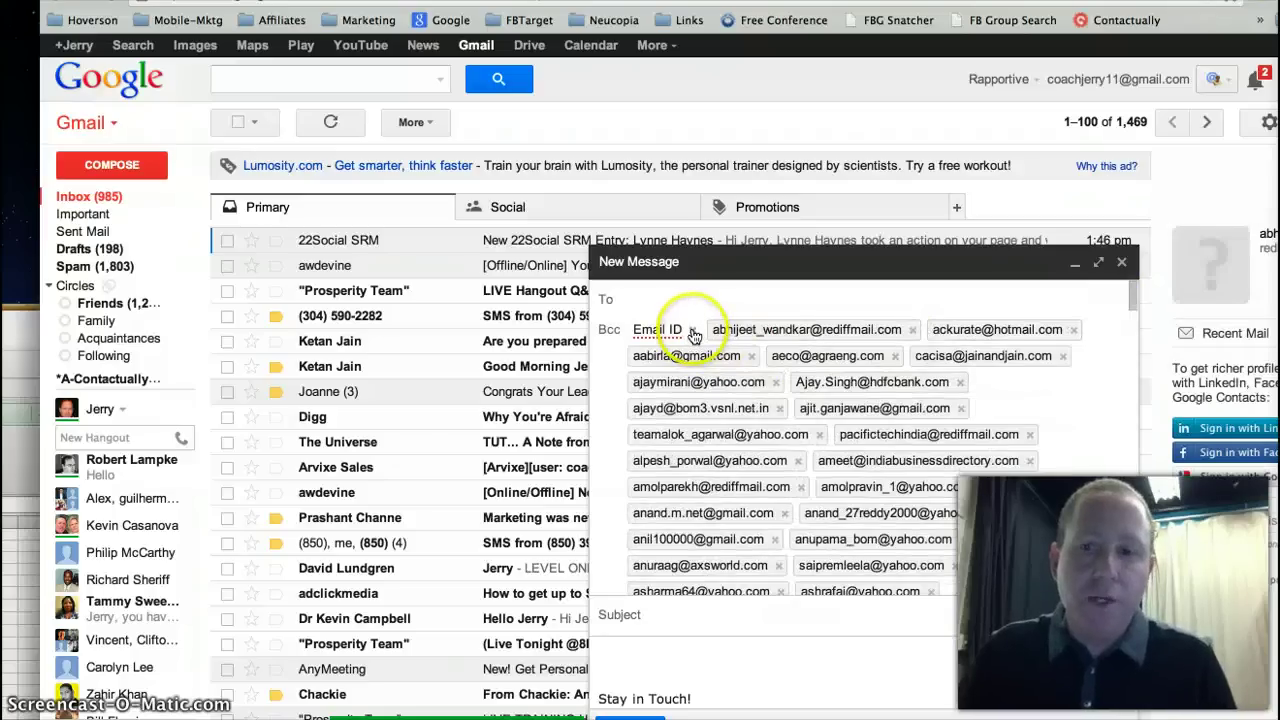
pyautogui.click(692, 331)
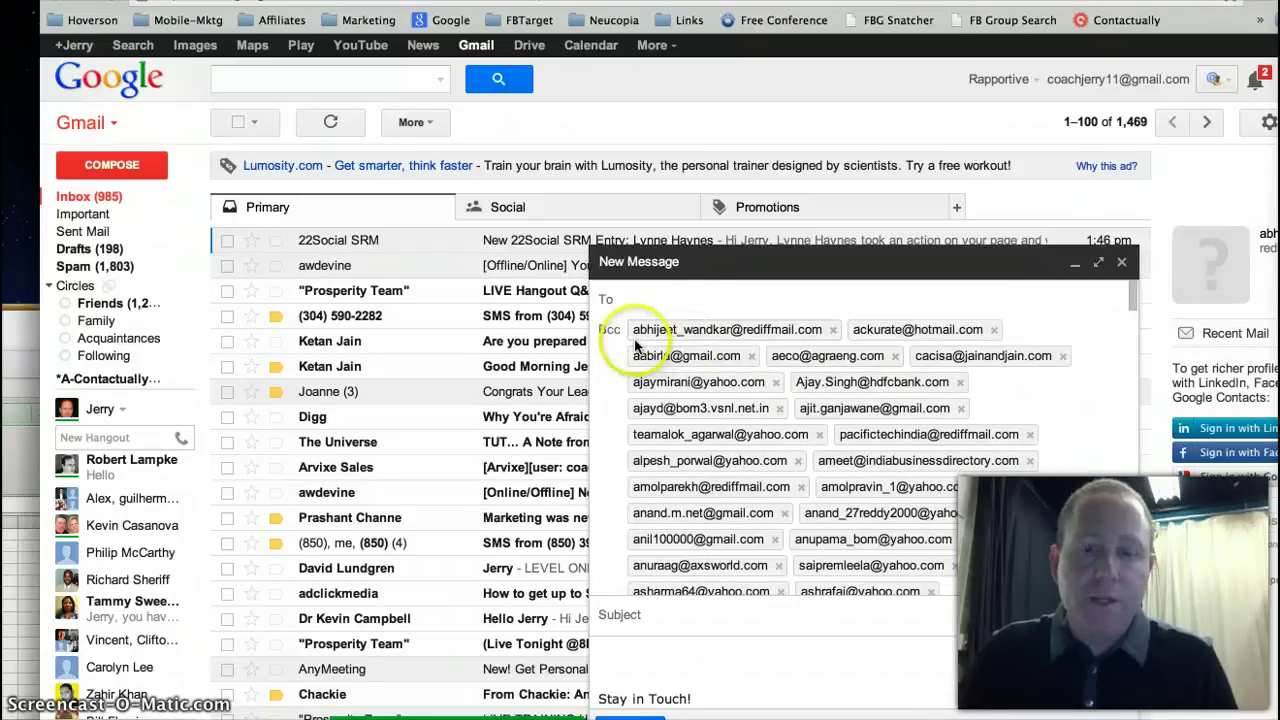
# Address the message to your own e-mail address in the To field.
pyautogui.click(643, 299)
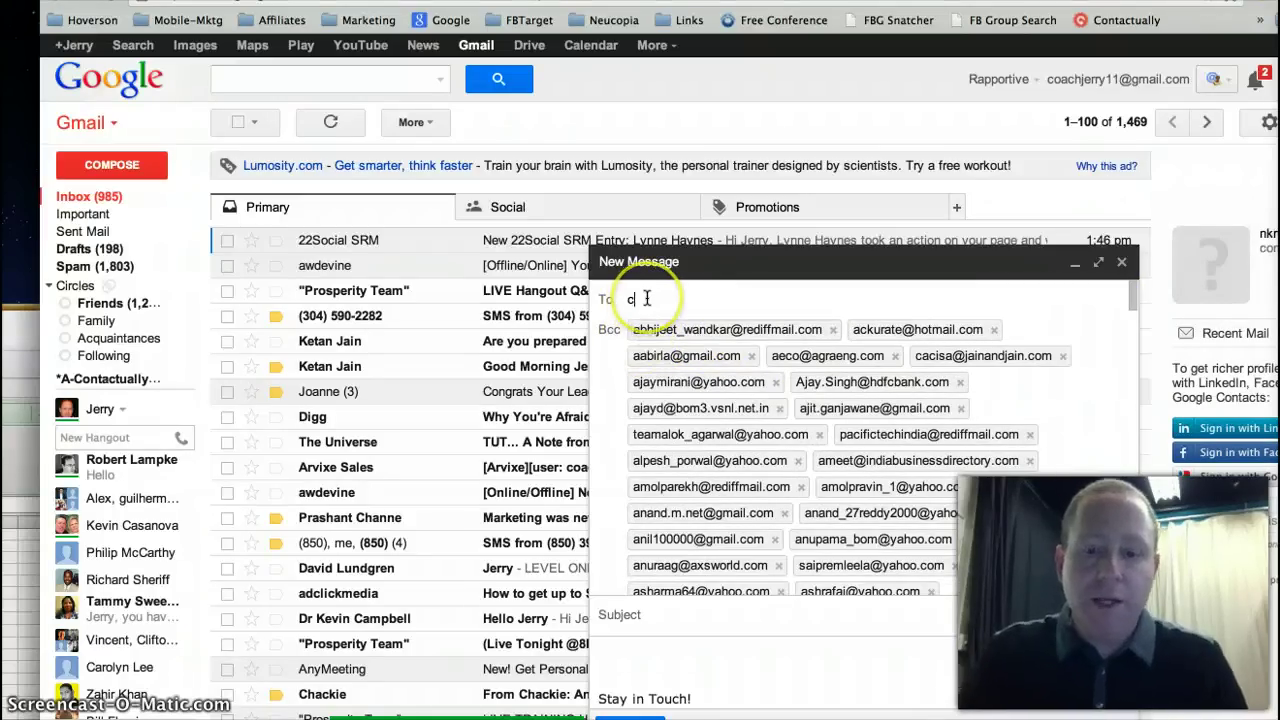
pyautogui.write('coach')
pyautogui.click(704, 344)
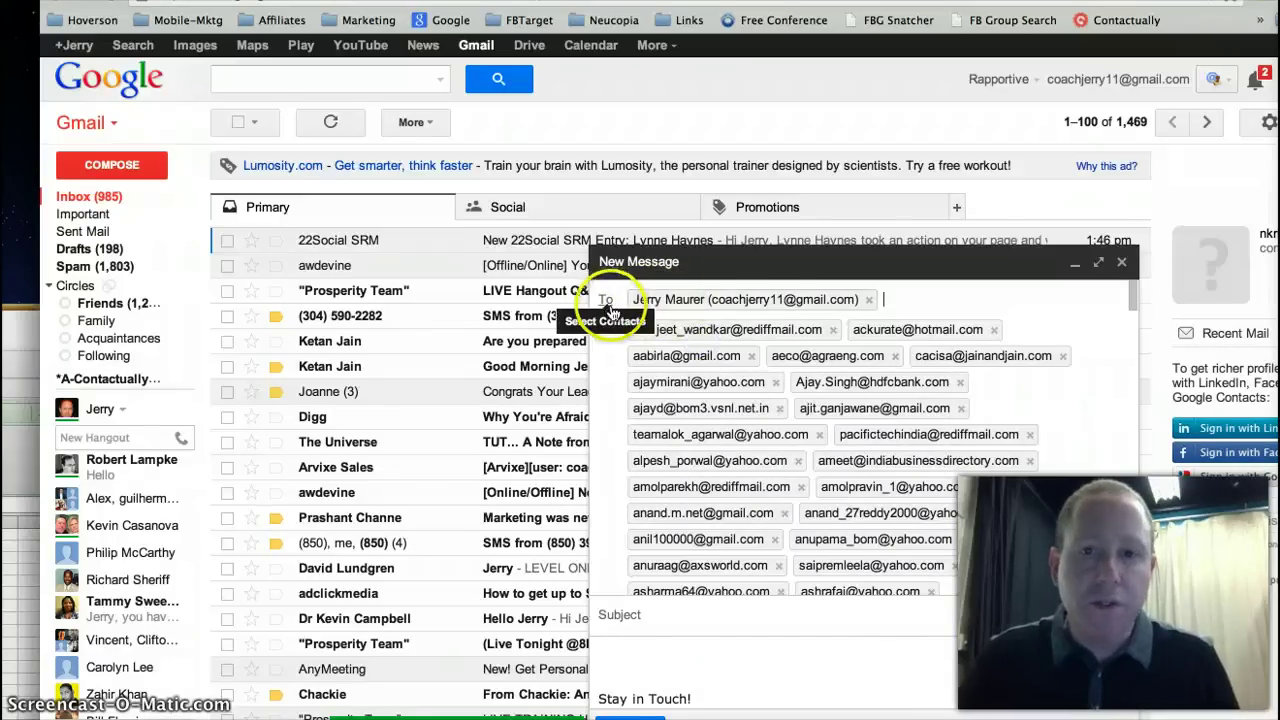
pyautogui.moveTo(790, 304)
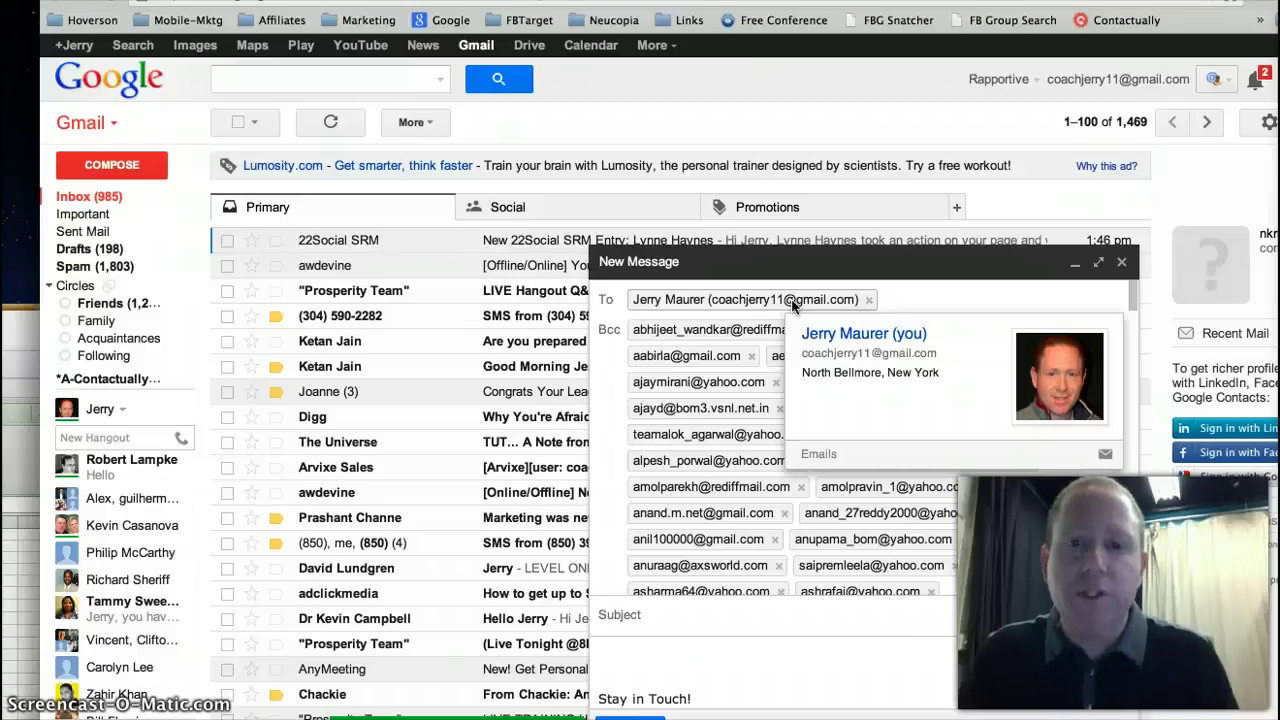
pyautogui.scroll(-5, 1133, 316)
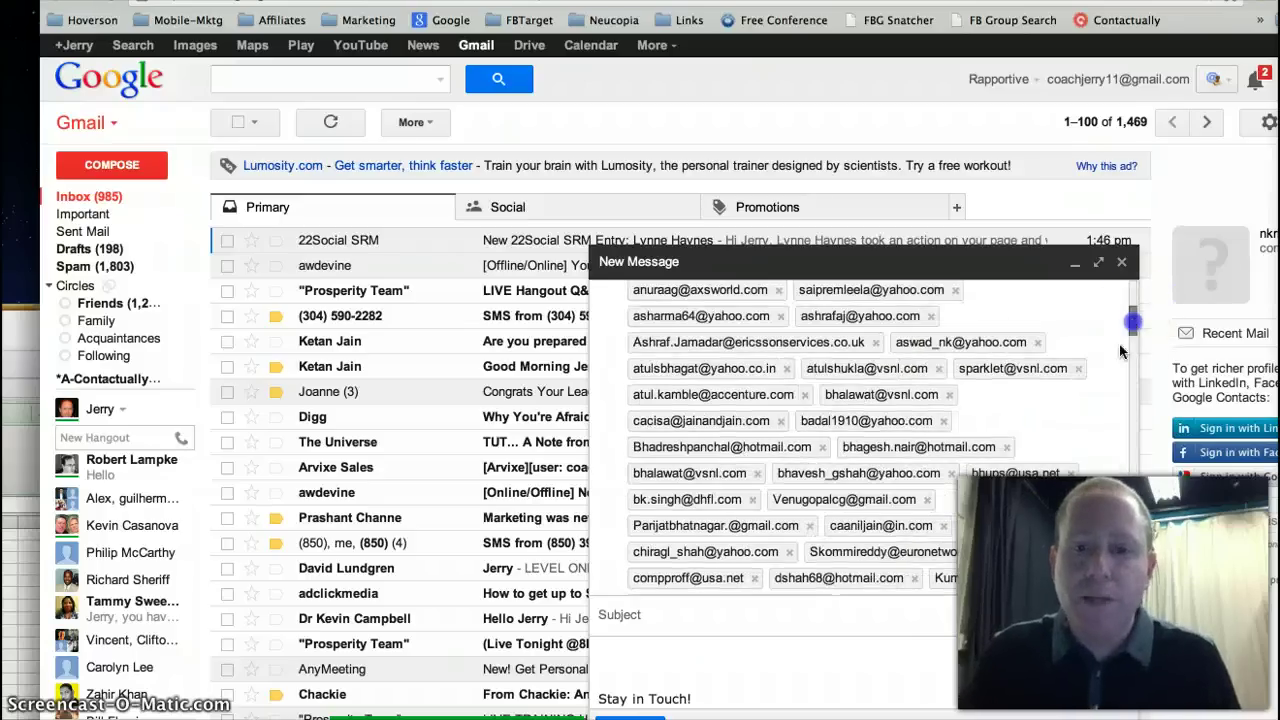
pyautogui.click(728, 614)
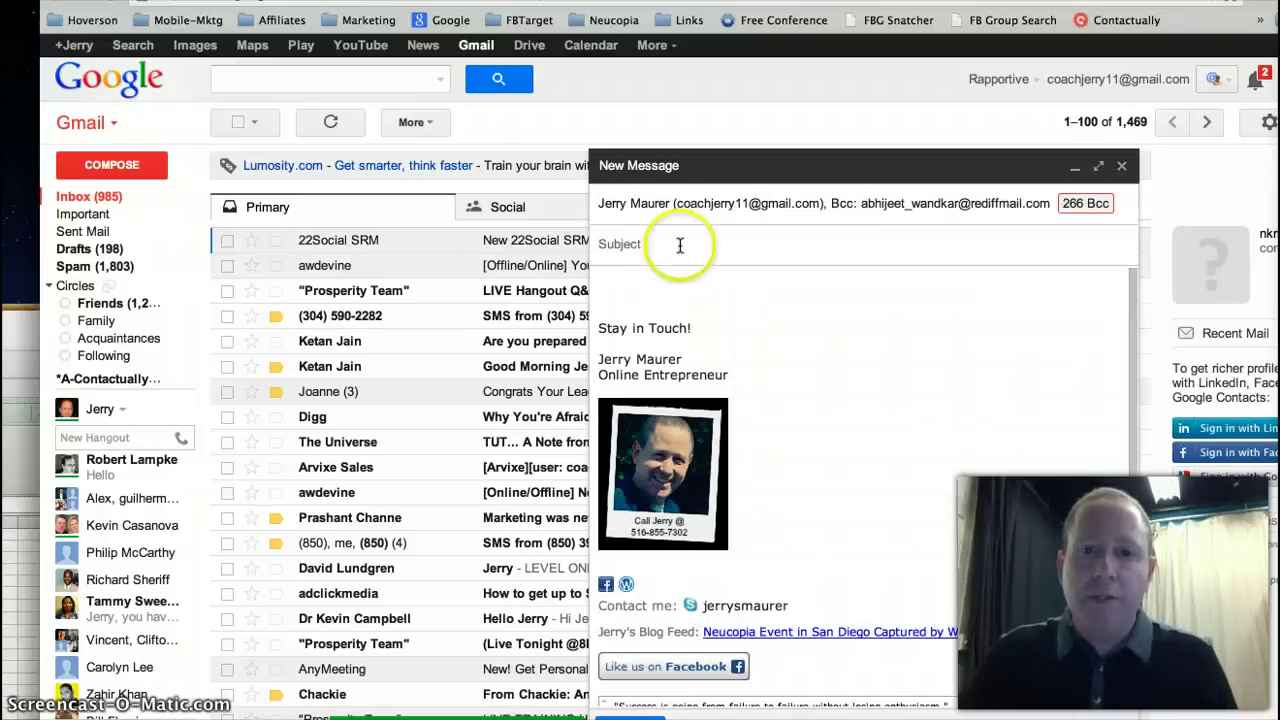
# Enter the subject 'HI there' and type placeholder filler text in the body.
pyautogui.write('HI there')
pyautogui.press('Tab')
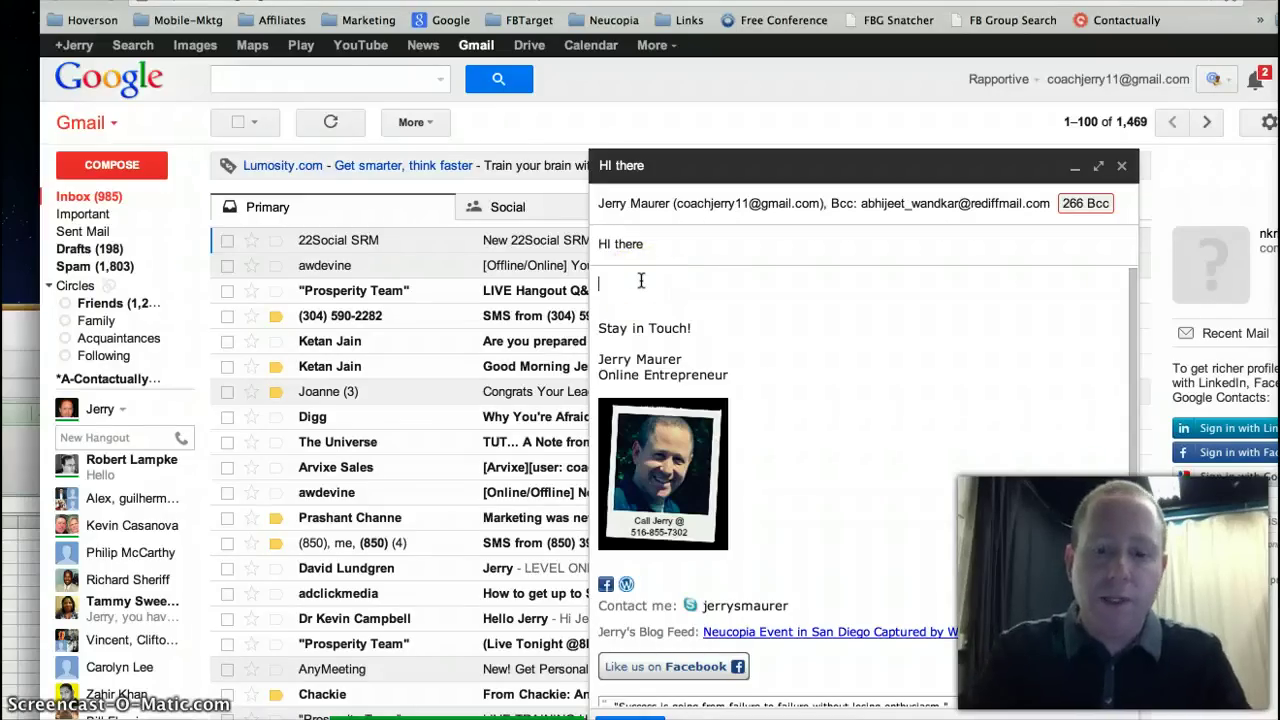
pyautogui.write('sdfsfsavasldvnasdvnasdvnas;dvn')
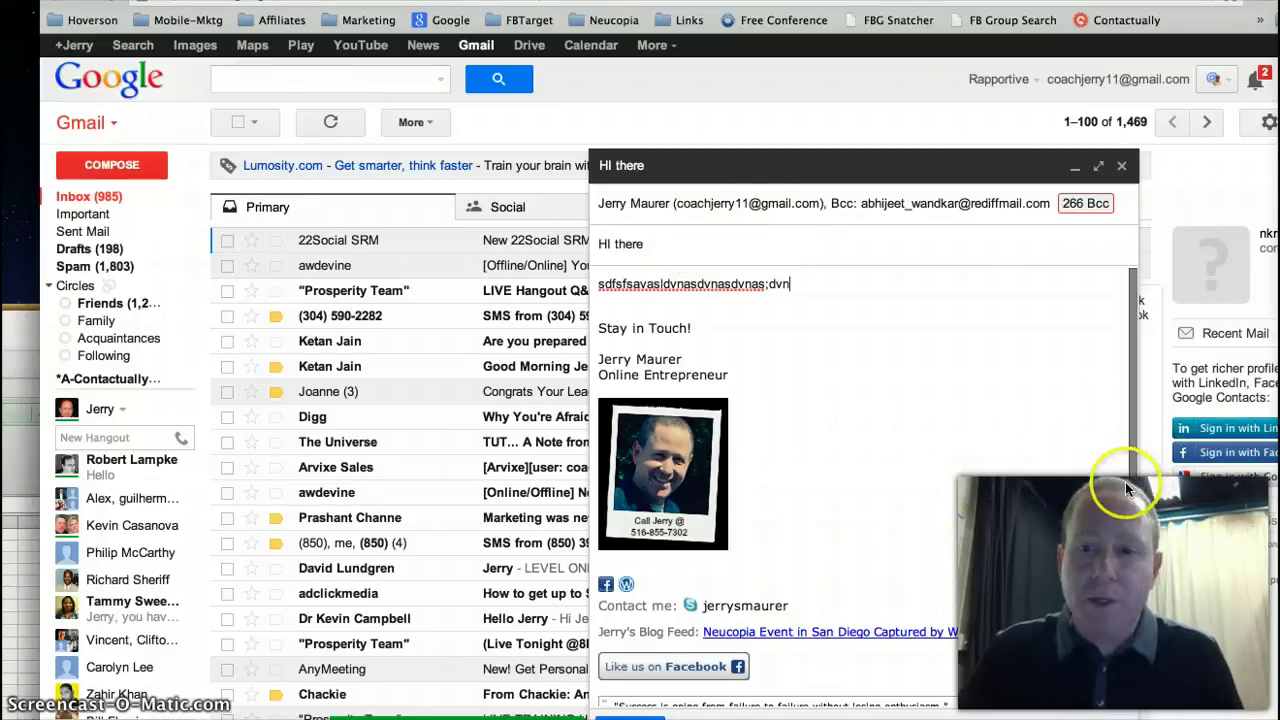
pyautogui.scroll(-3, 1125, 484)
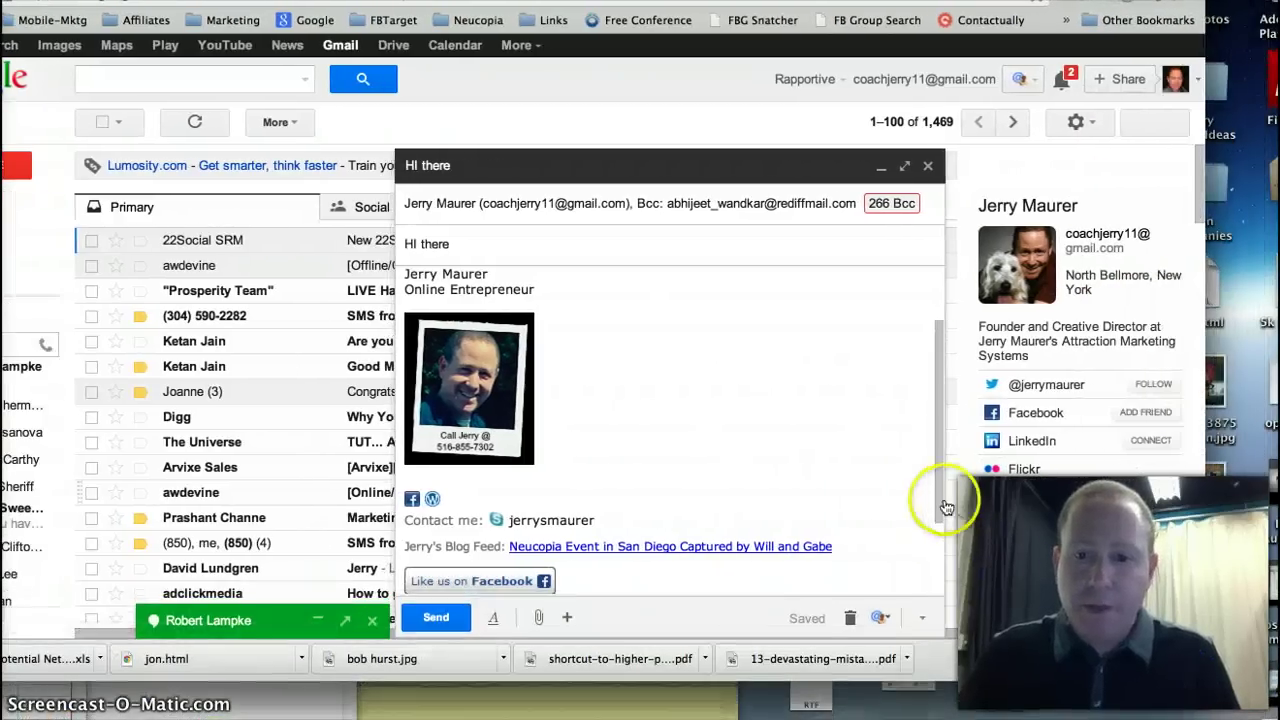
pyautogui.scroll(-2, 943, 500)
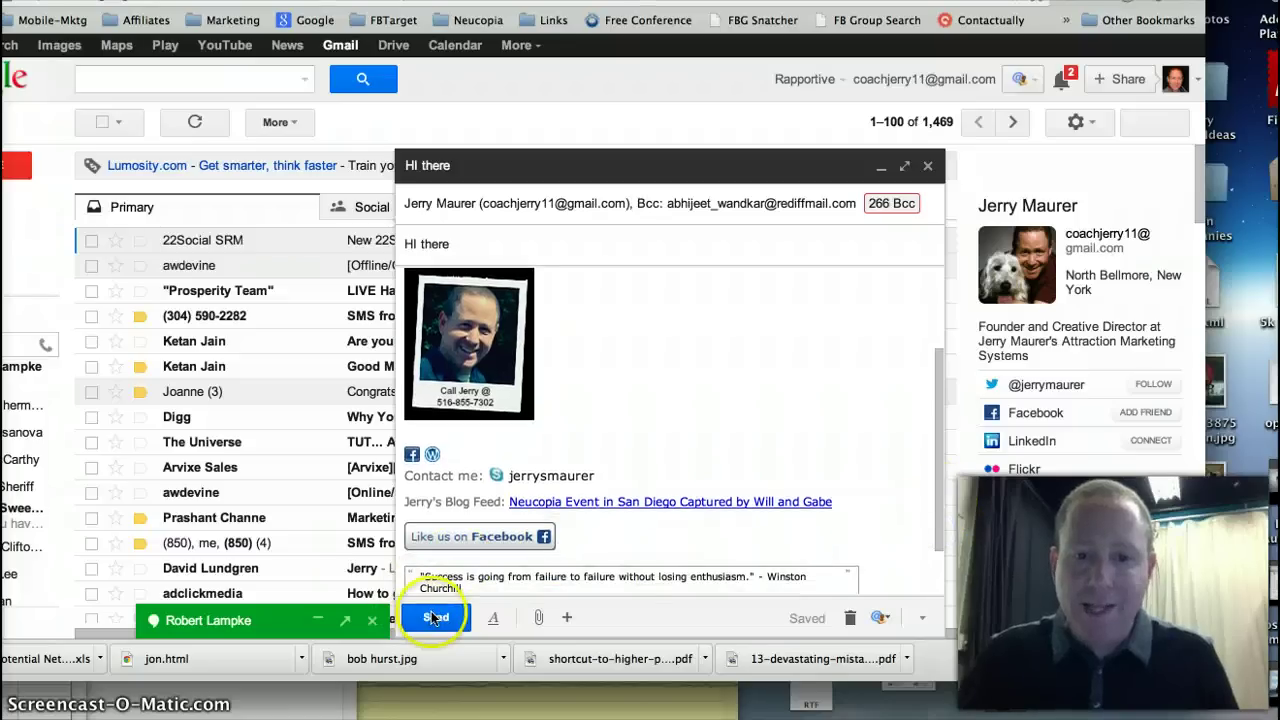
pyautogui.moveTo(943, 450); pyautogui.dragTo(943, 368)
pyautogui.click(866, 306)
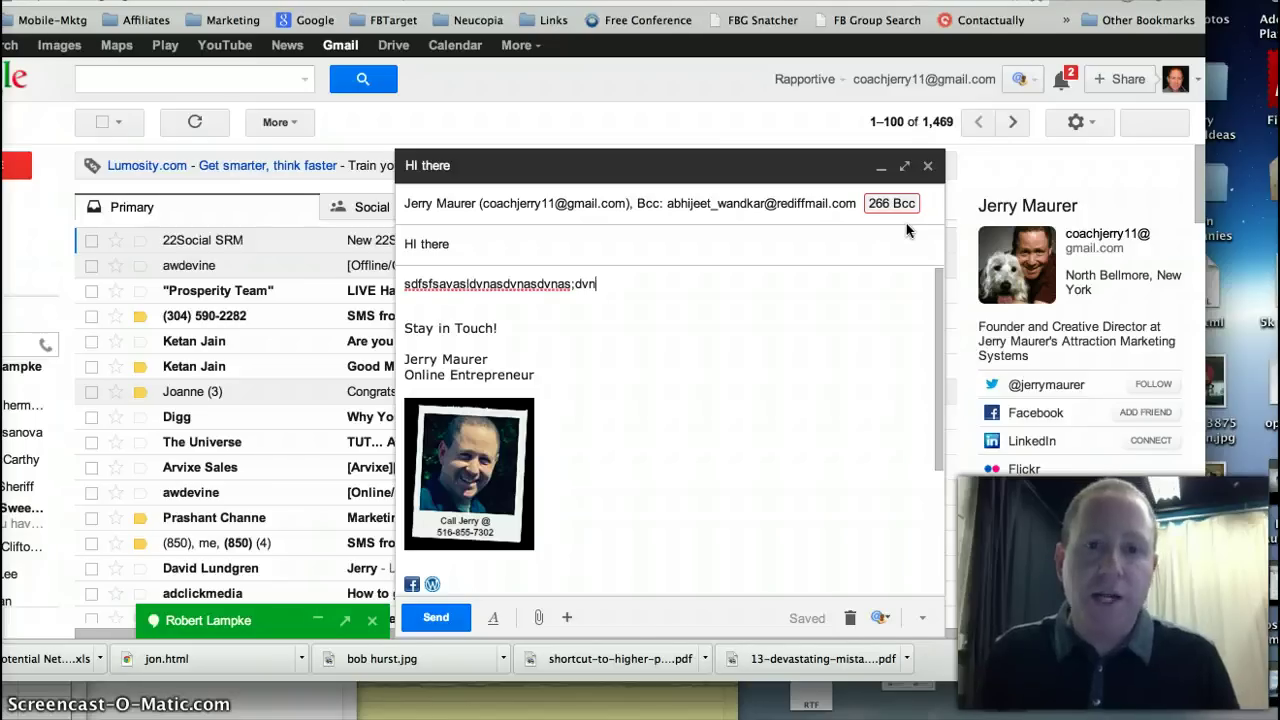
pyautogui.moveTo(940, 290)
pyautogui.mouseDown()
pyautogui.moveTo(930, 370)
pyautogui.moveTo(931, 320)
pyautogui.mouseUp()
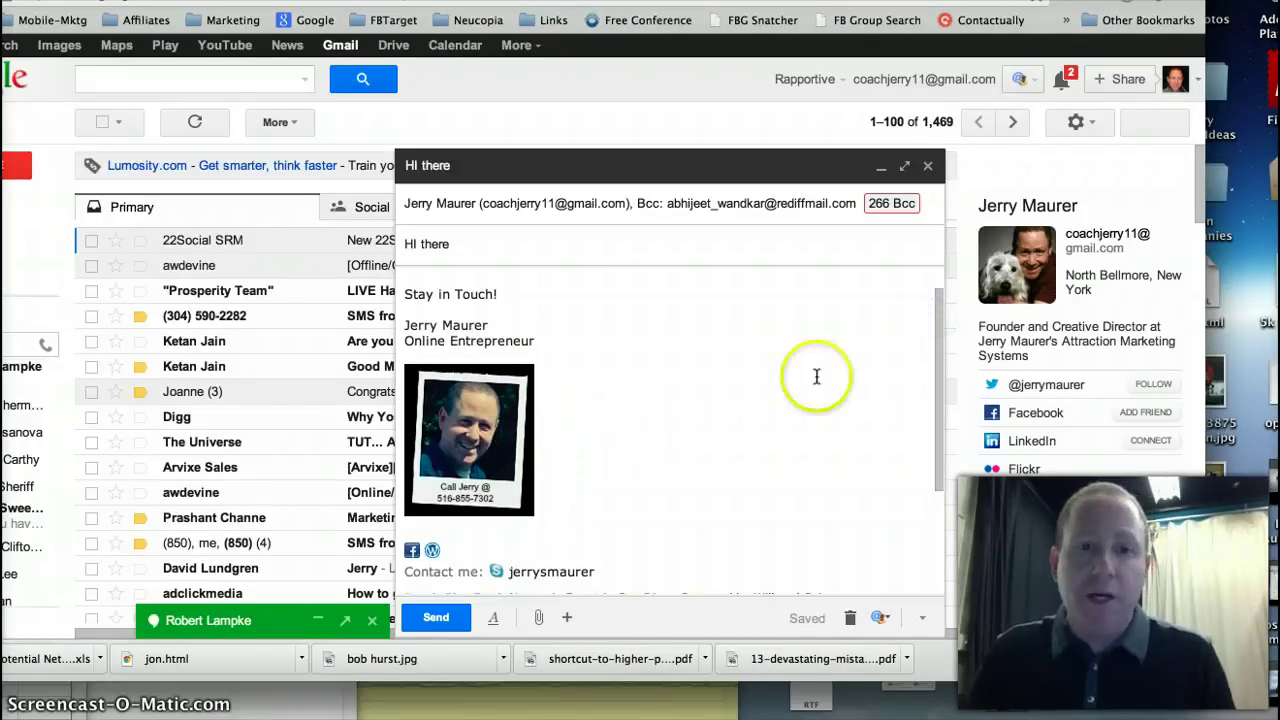
pyautogui.moveTo(931, 371); pyautogui.dragTo(940, 305)
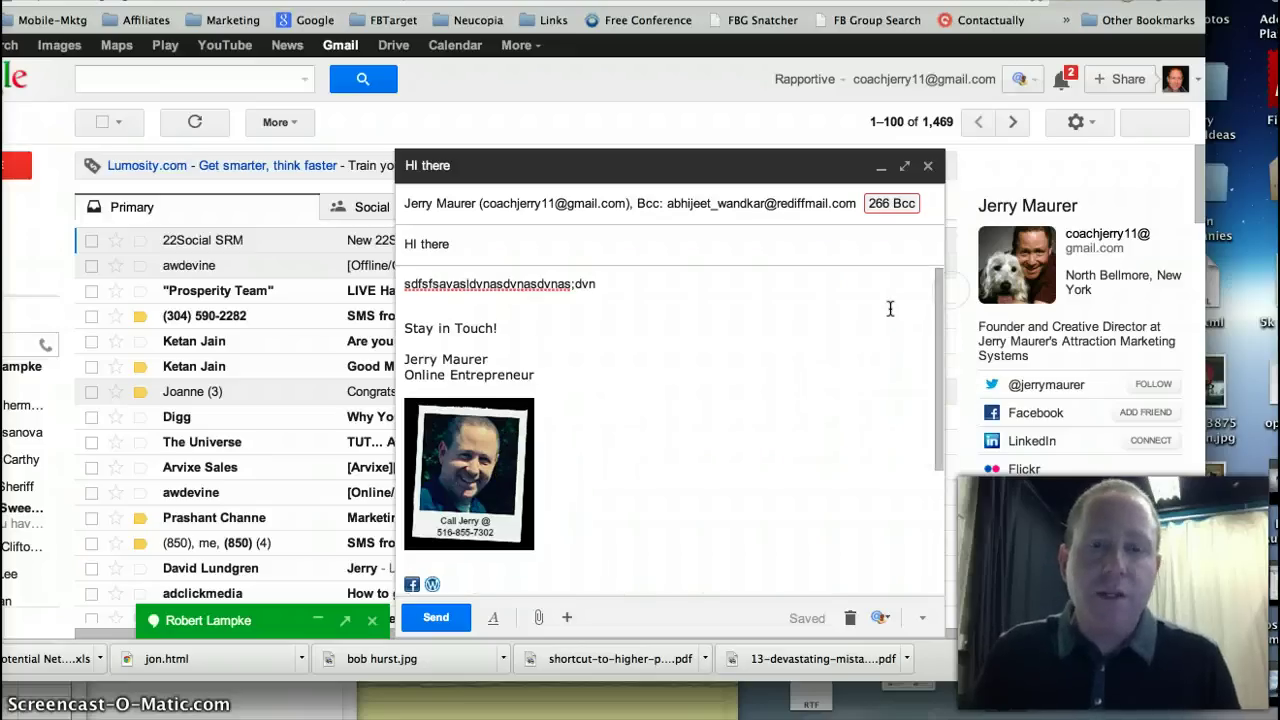